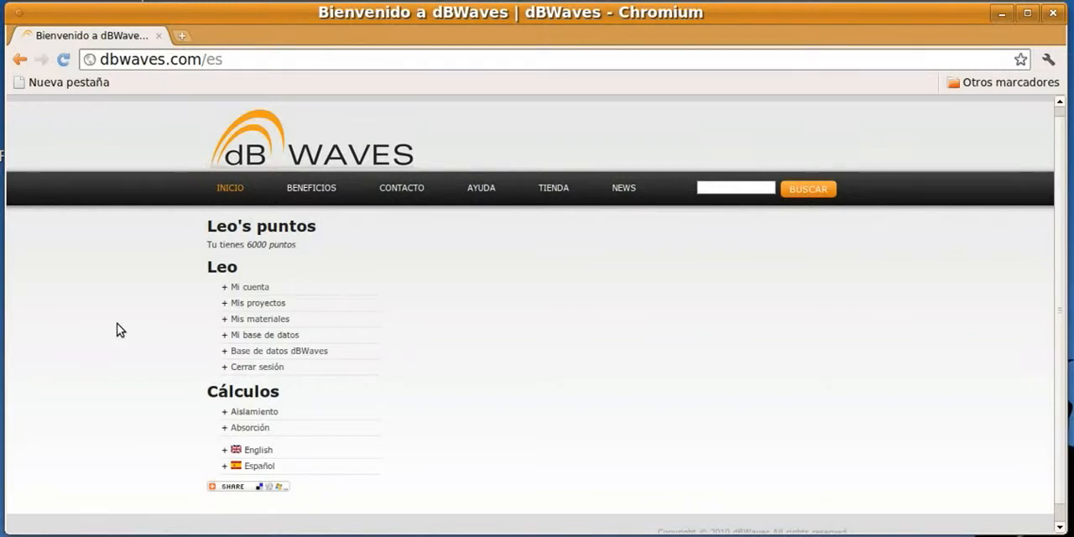
Open the R+Transmisión por Flancos calculation under Aislamiento
scroll(118, 324, down, 1)
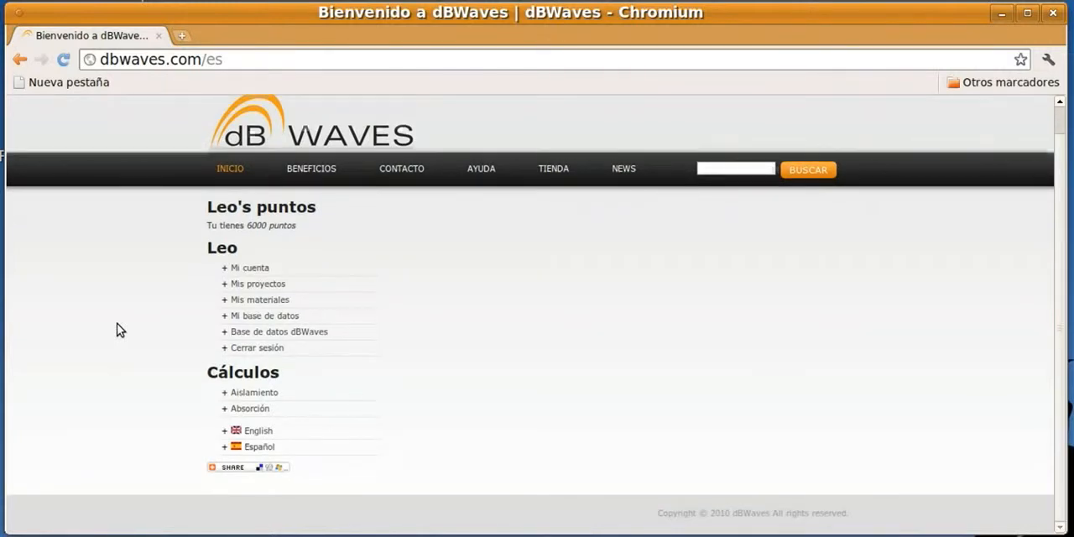
click(247, 395)
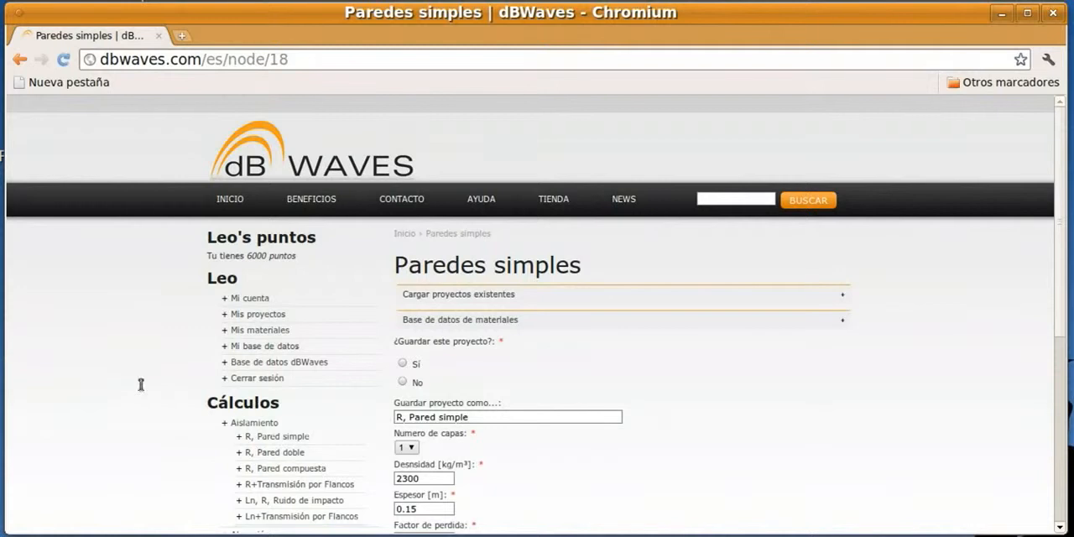
scroll(120, 371, down, 3)
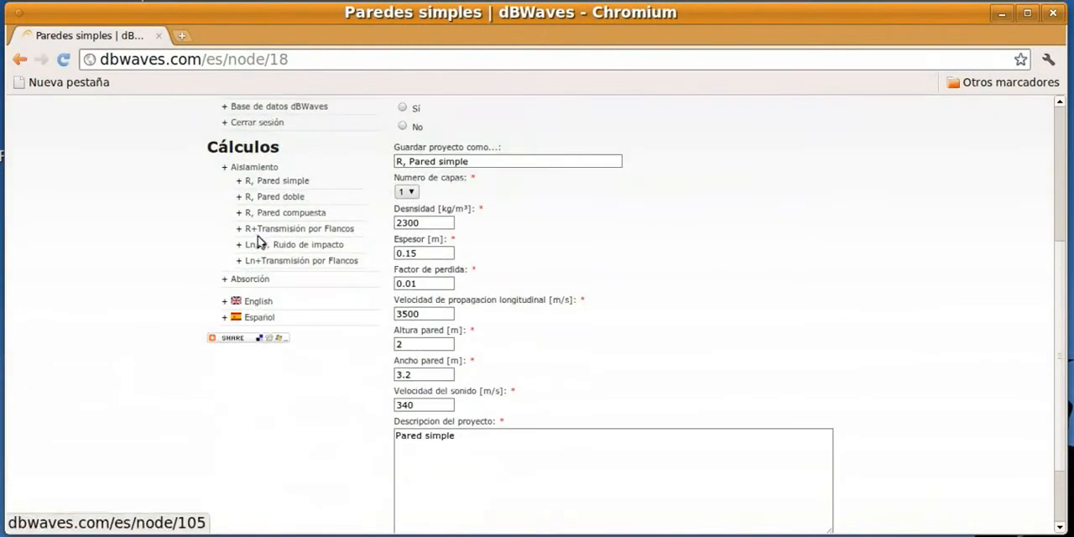
click(304, 232)
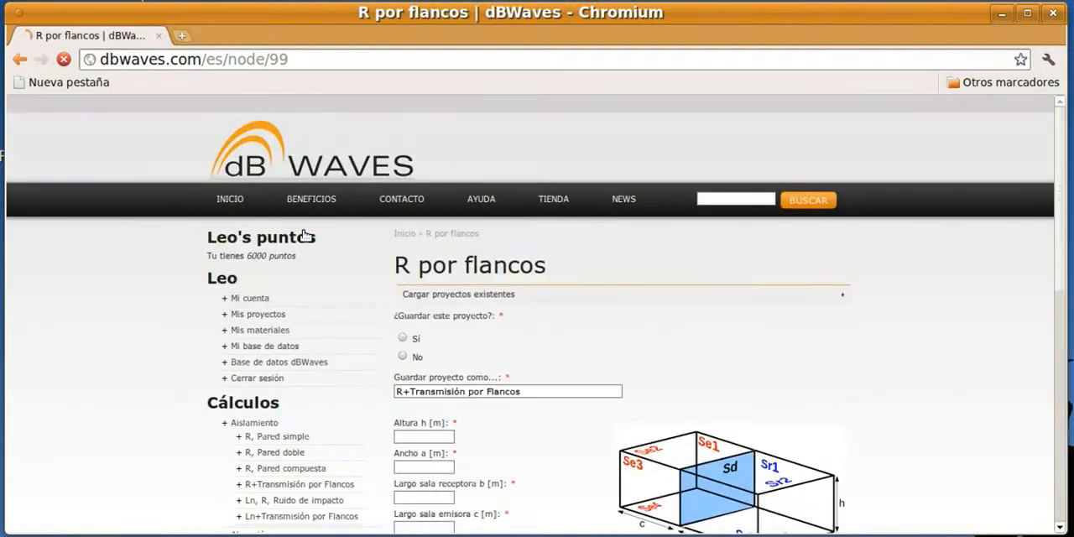
Choose No for saving this project
scroll(847, 273, down, 5)
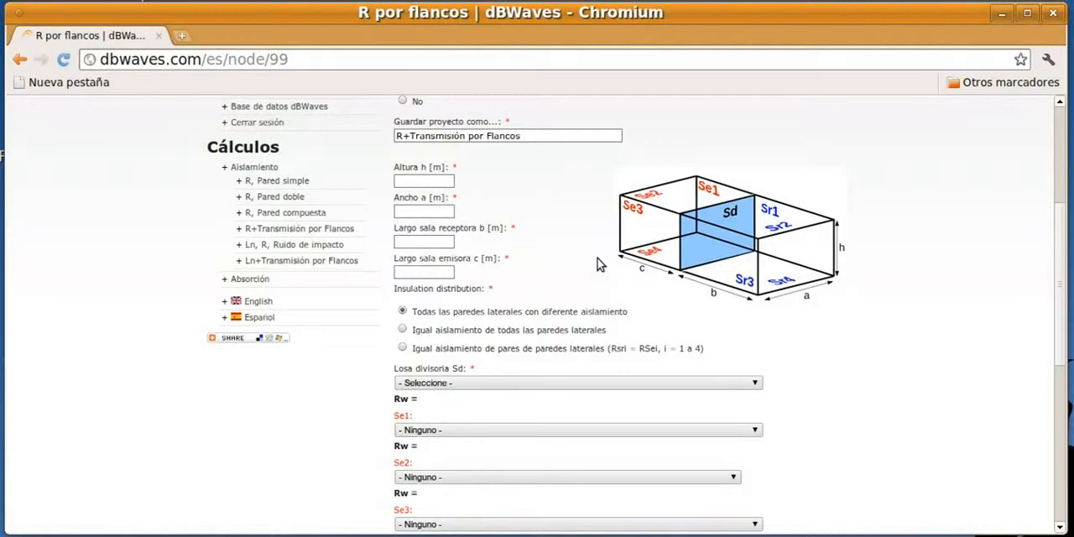
scroll(597, 257, up, 2)
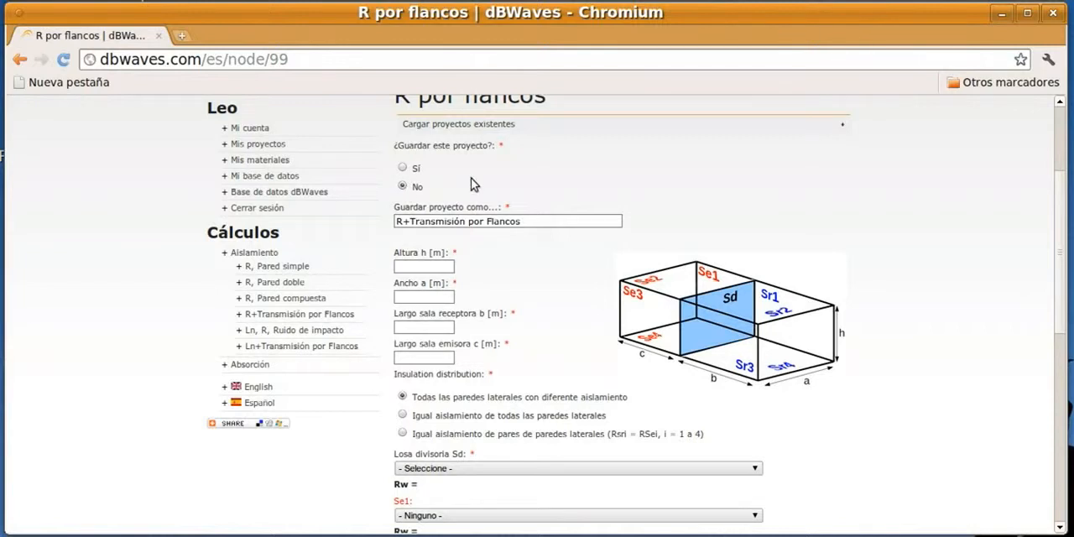
scroll(541, 189, down, 3)
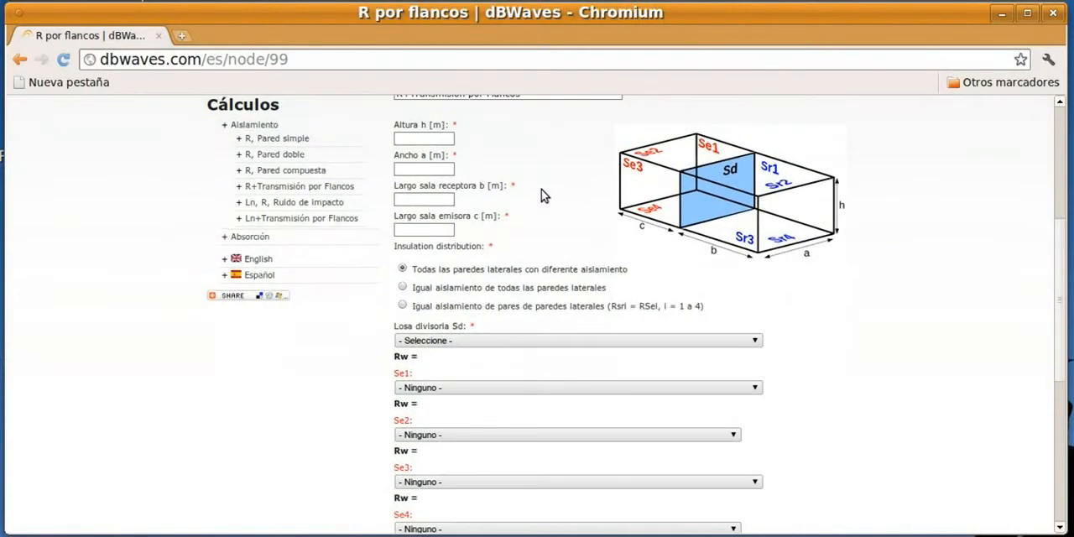
Set the height h to 2.5 m and the width a to 3 m
click(410, 138)
text(2.5)
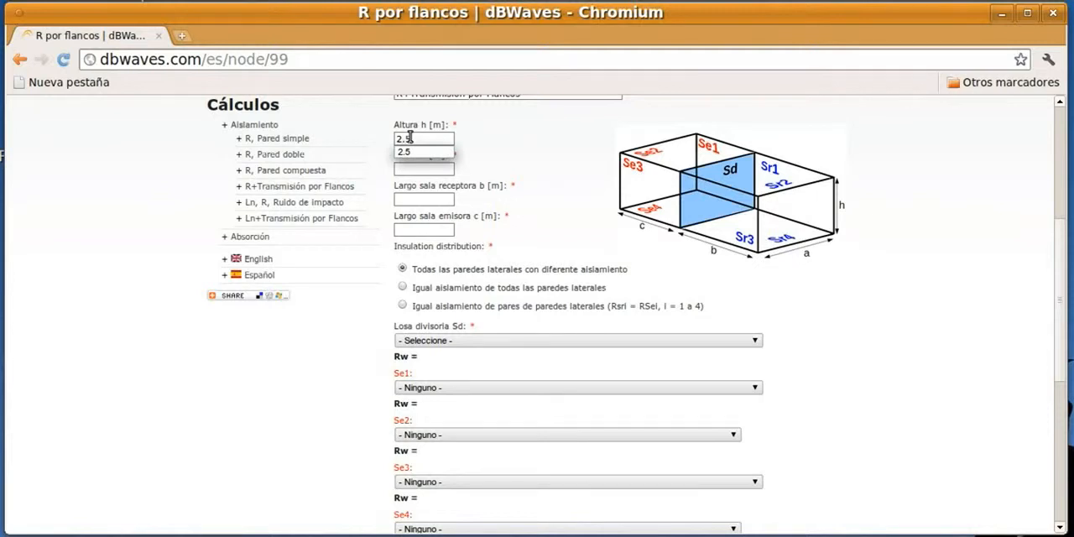
click(413, 152)
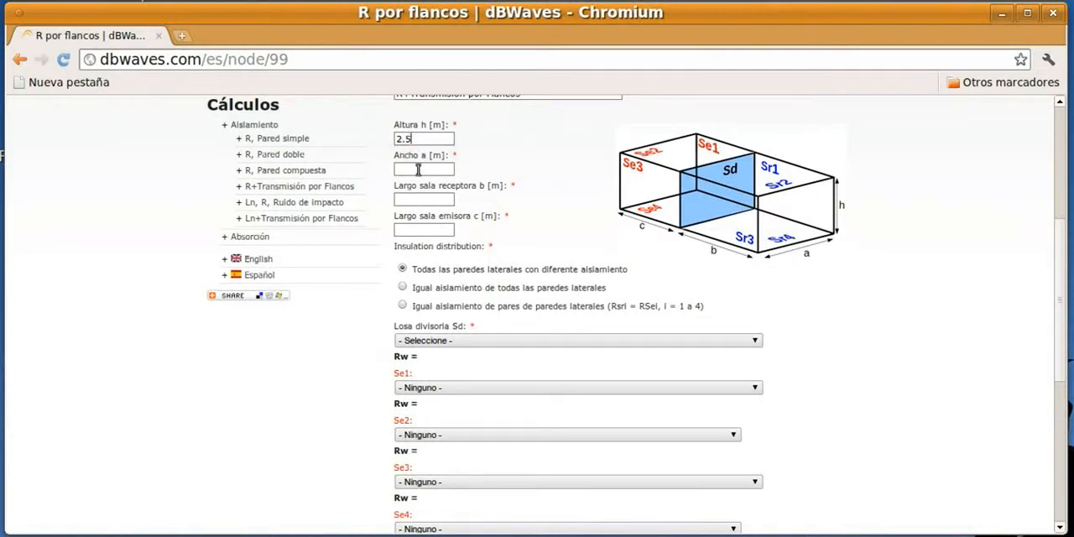
click(417, 170)
text(3)
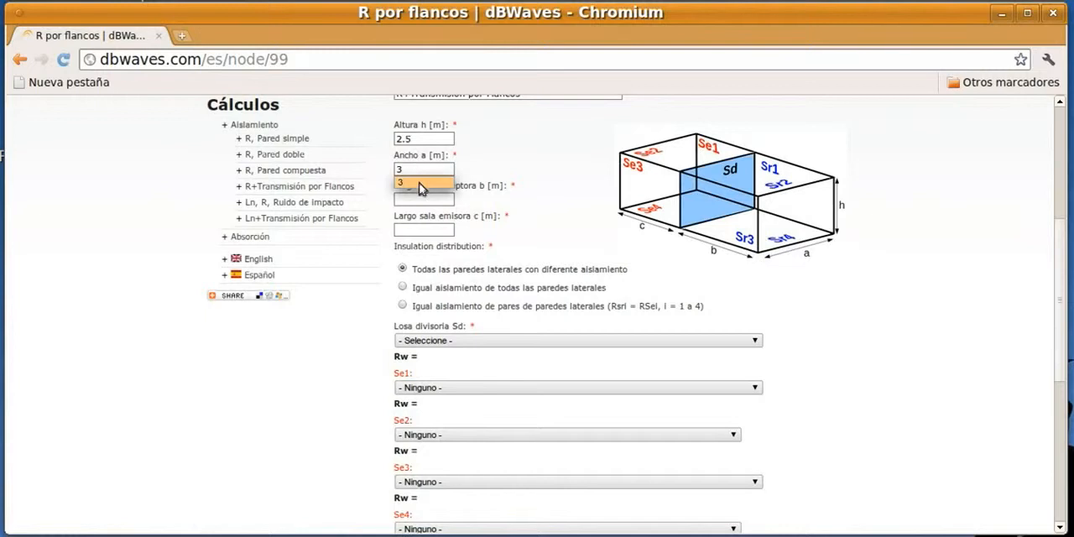
click(418, 184)
Set the receiving room length b to 4 m and the source room length c to 4.5 m
click(423, 199)
text(4)
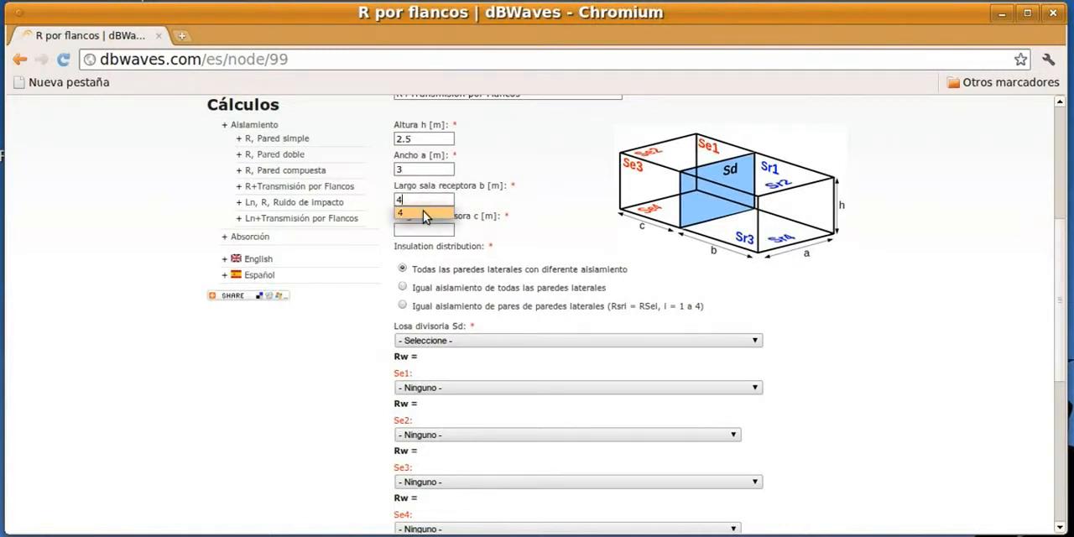
click(423, 211)
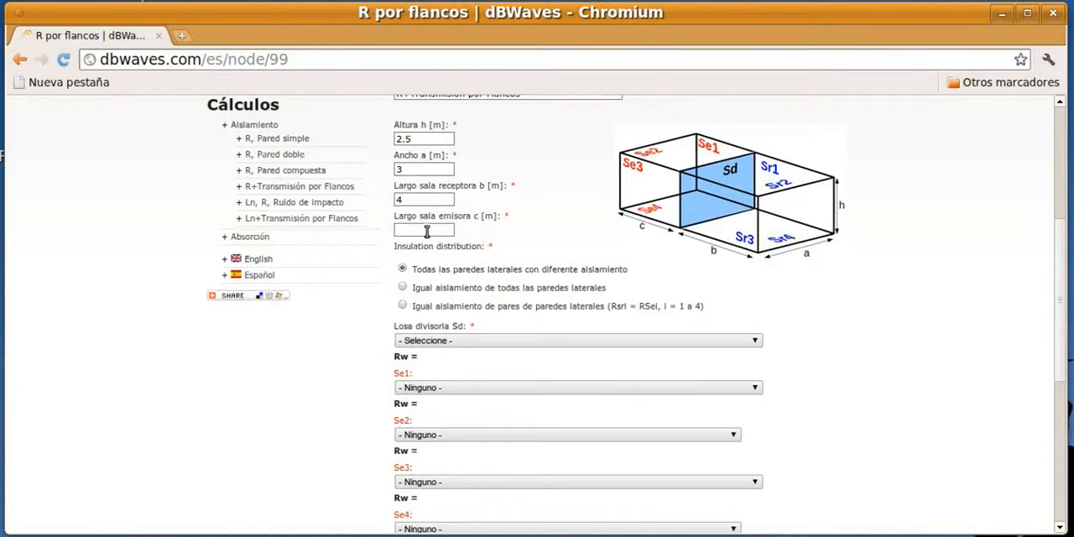
click(426, 231)
click(423, 245)
Set the insulation distribution to Igual aislamiento de todas las paredes laterales
scroll(576, 180, down, 3)
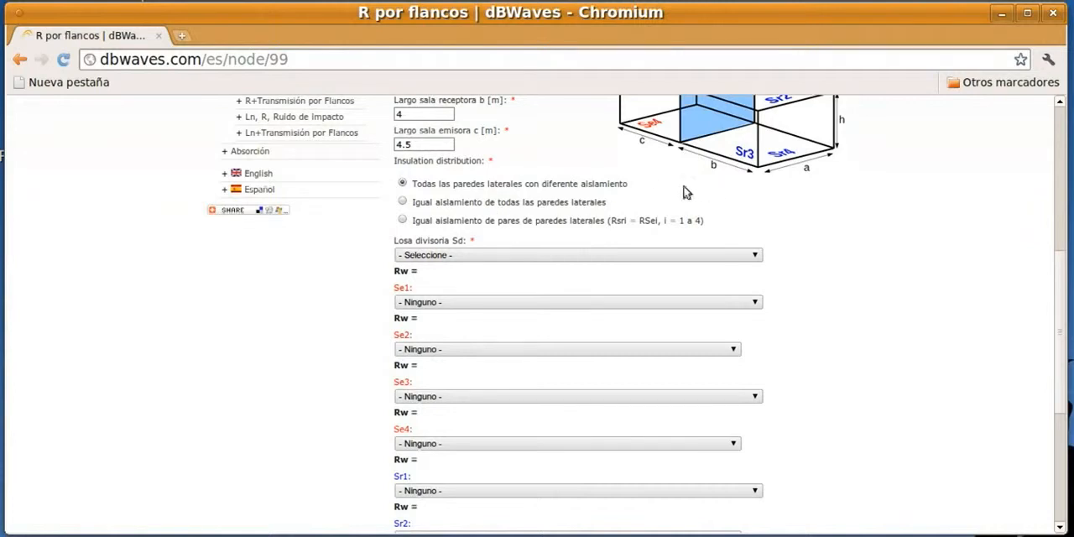
scroll(904, 212, up, 1)
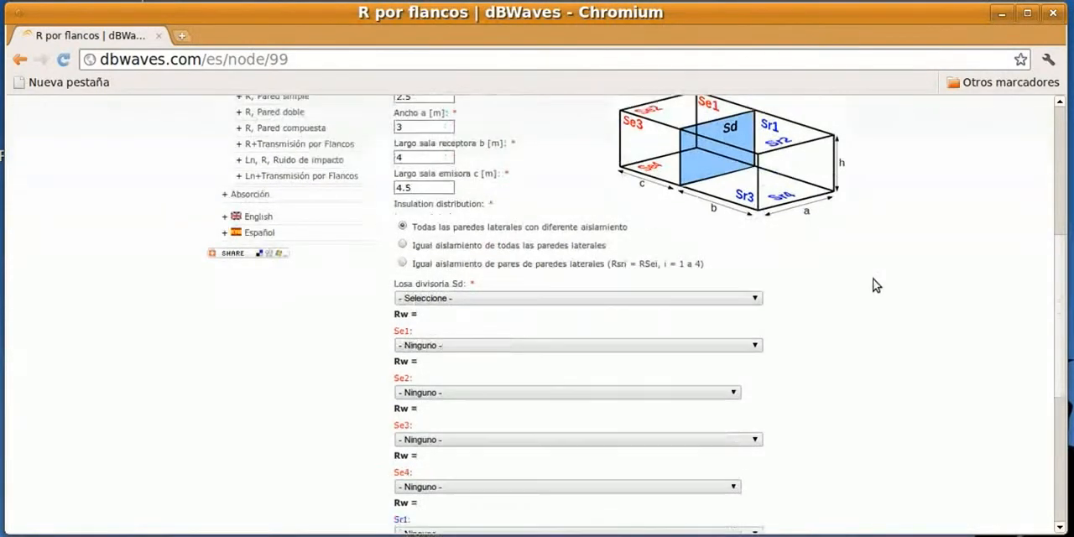
scroll(872, 285, down, 1)
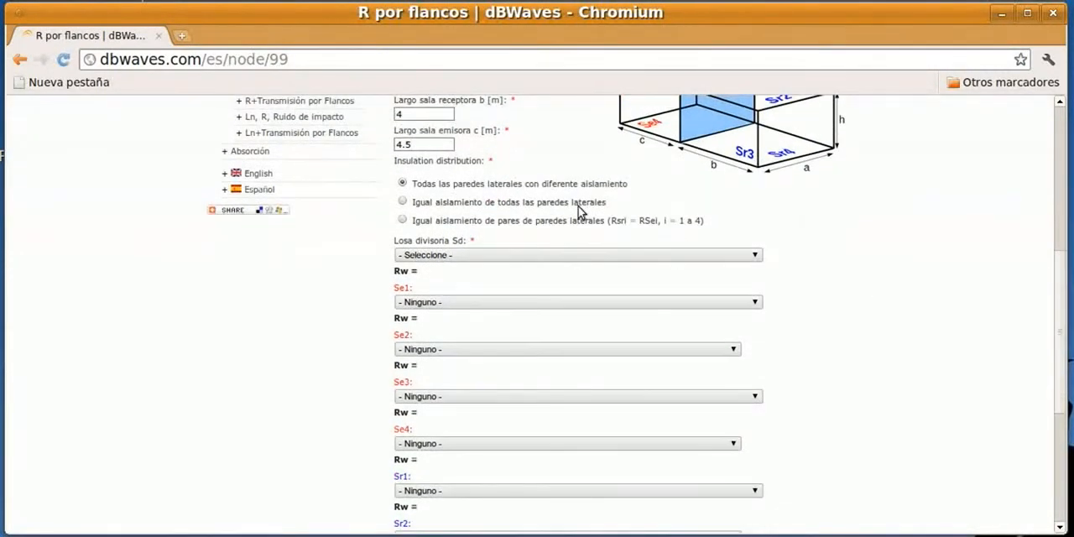
click(402, 201)
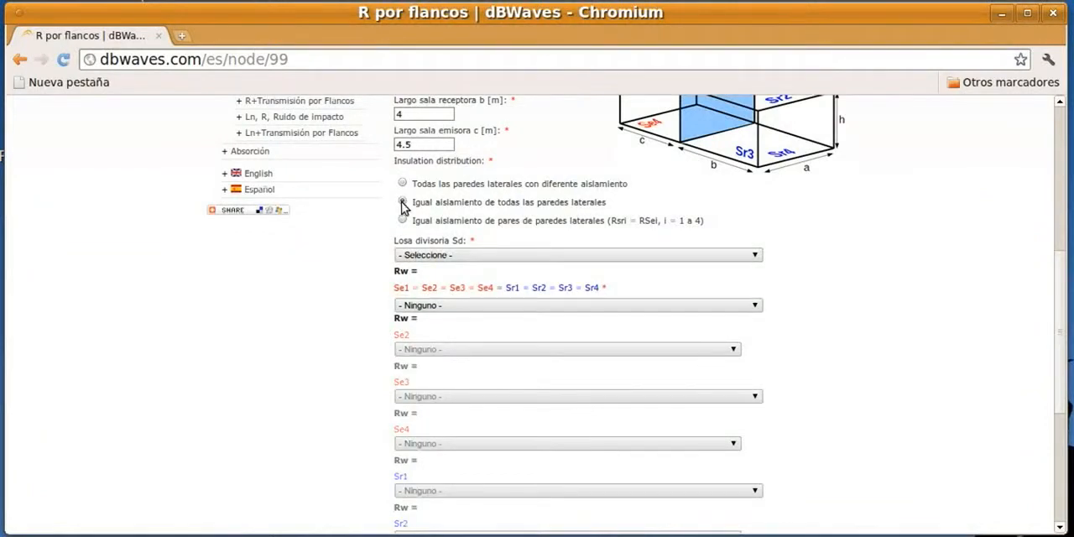
Choose 1- C5.2 Tabique con doble estructura madera + doble planchas de yeso cartón as the dividing element Sd
scroll(939, 247, down, 1)
scroll(954, 253, up, 1)
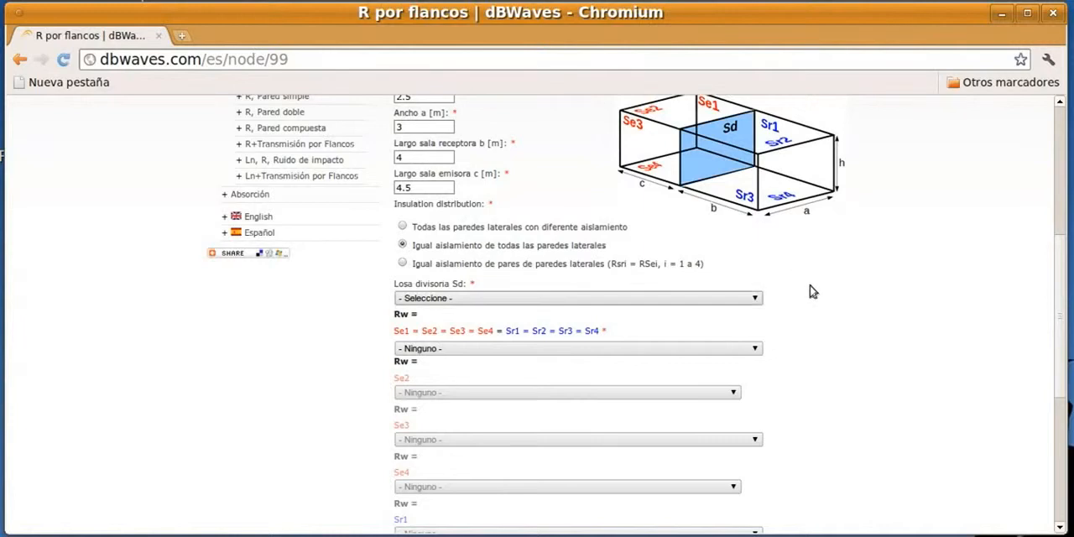
click(756, 299)
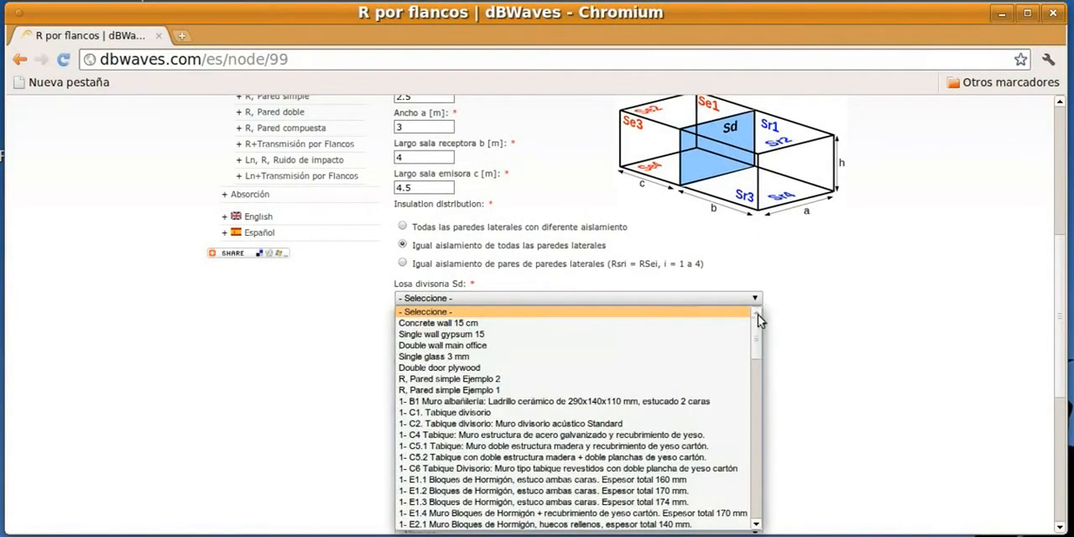
drag(756, 340, 760, 362)
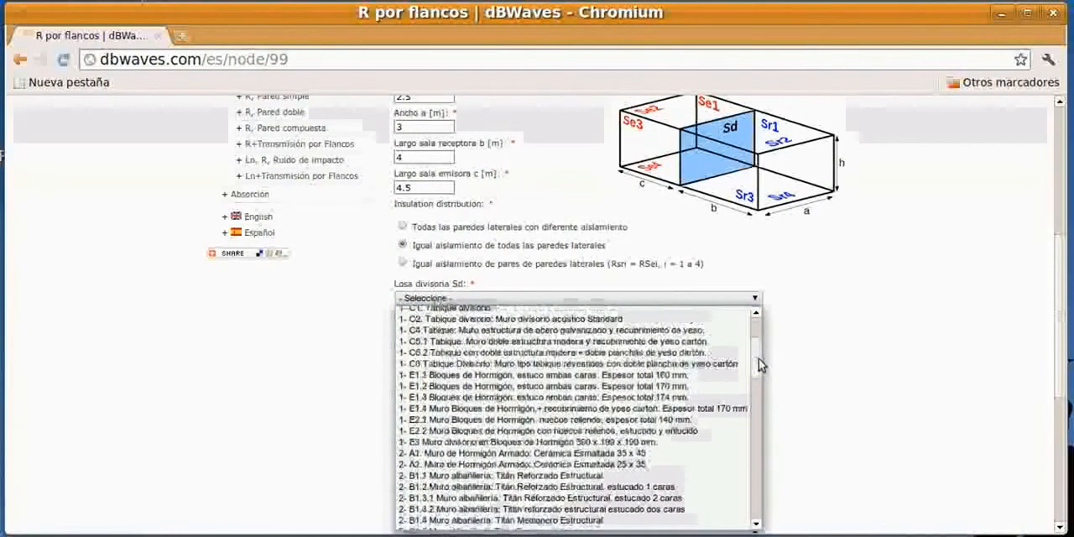
click(598, 357)
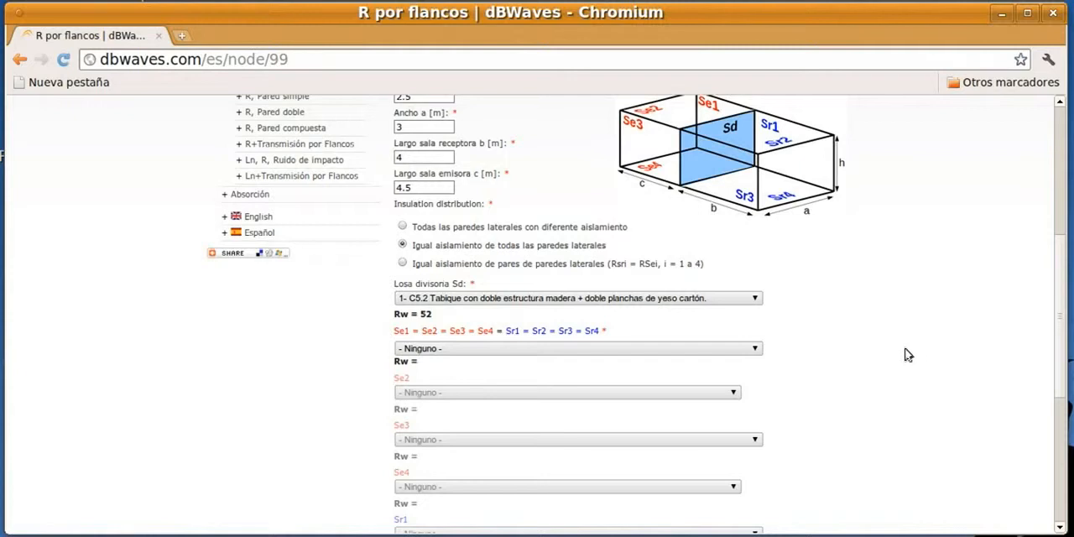
Choose 1- C4 Tabique: Muro estructura de acero galvanizado y recubrimiento de yeso for all side walls Se1 to Sr4
click(755, 351)
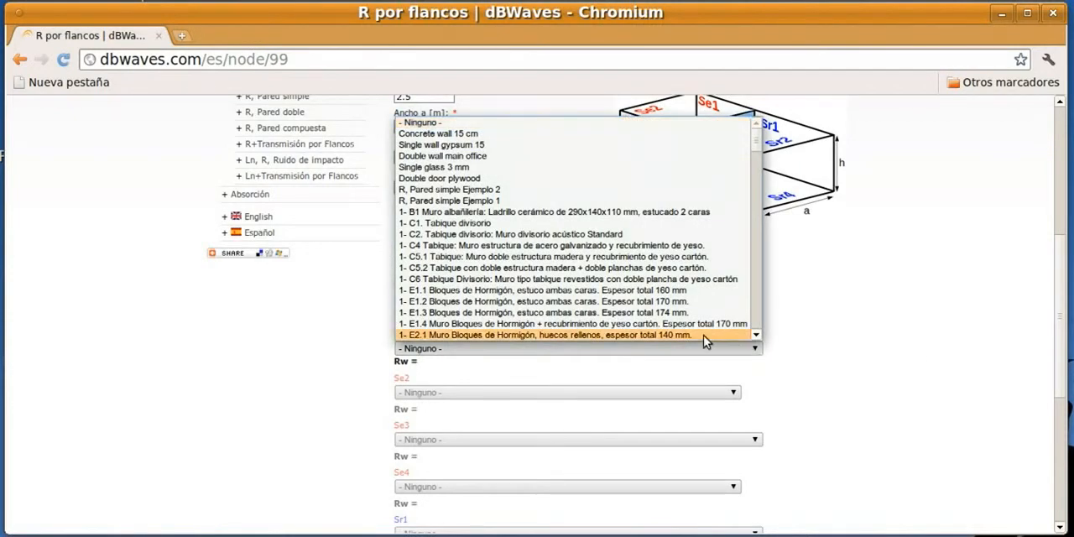
click(572, 246)
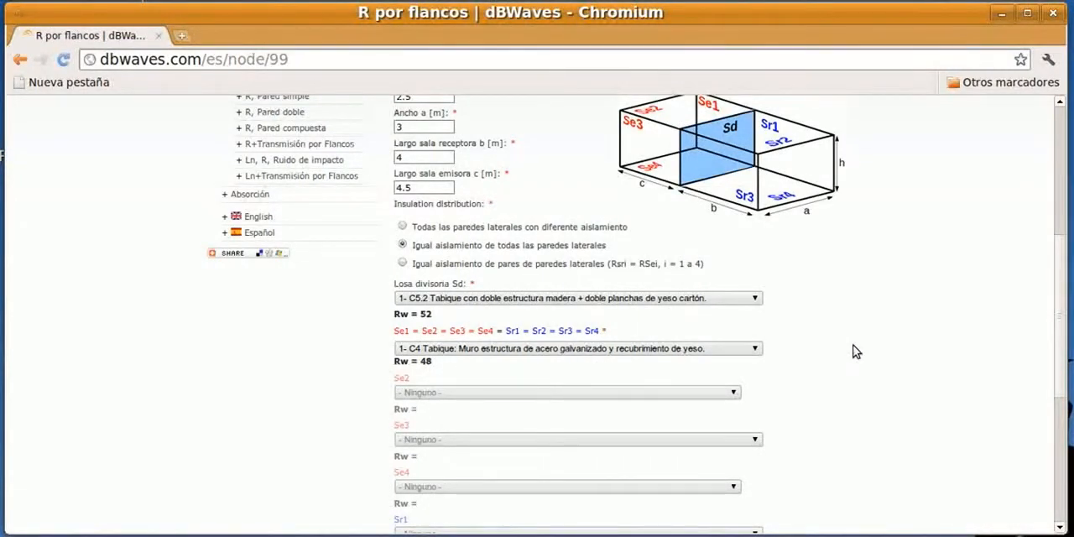
Run the flanking transmission calculation with the completed form
scroll(854, 350, down, 4)
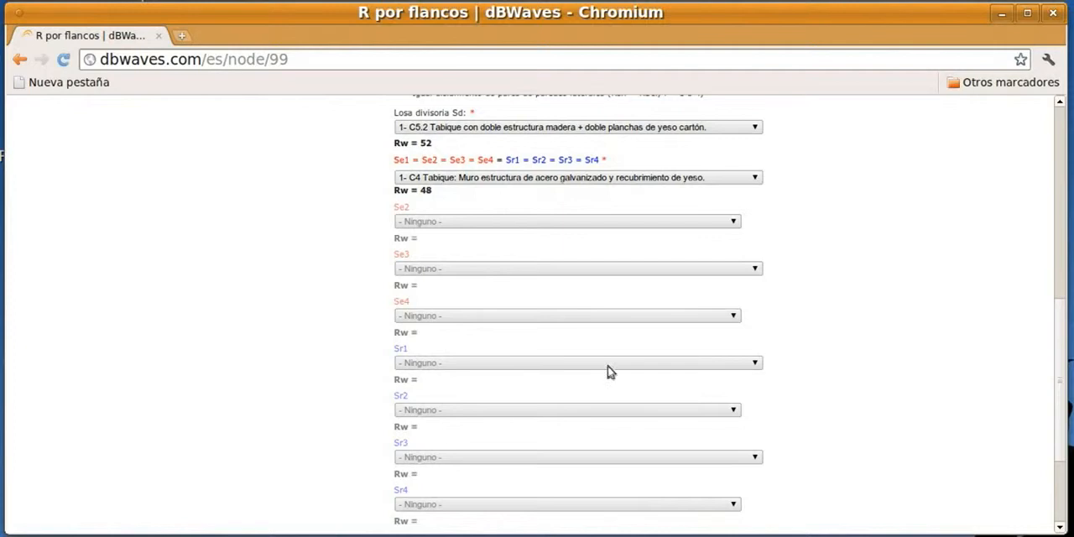
scroll(845, 284, up, 4)
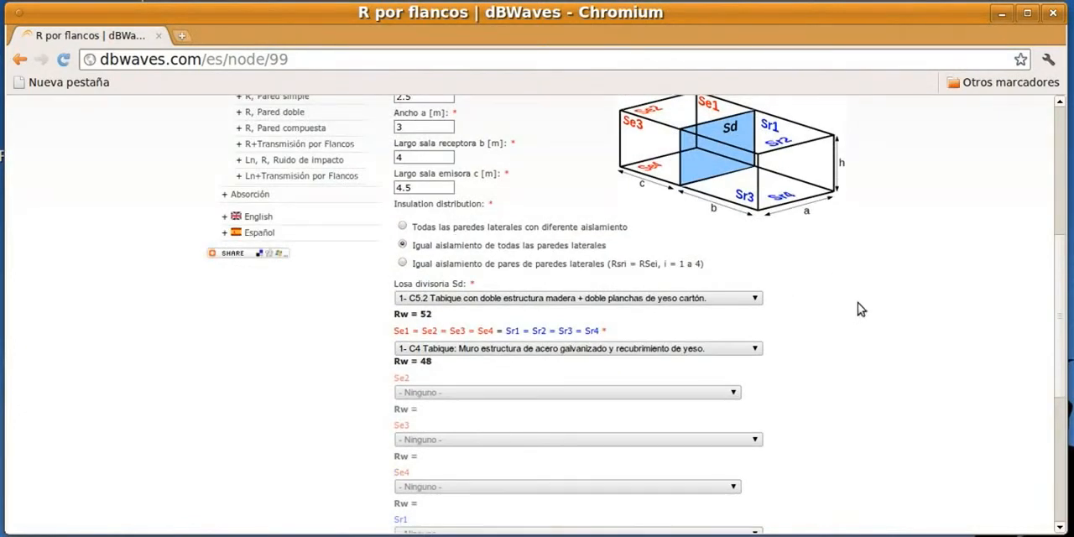
scroll(858, 309, down, 8)
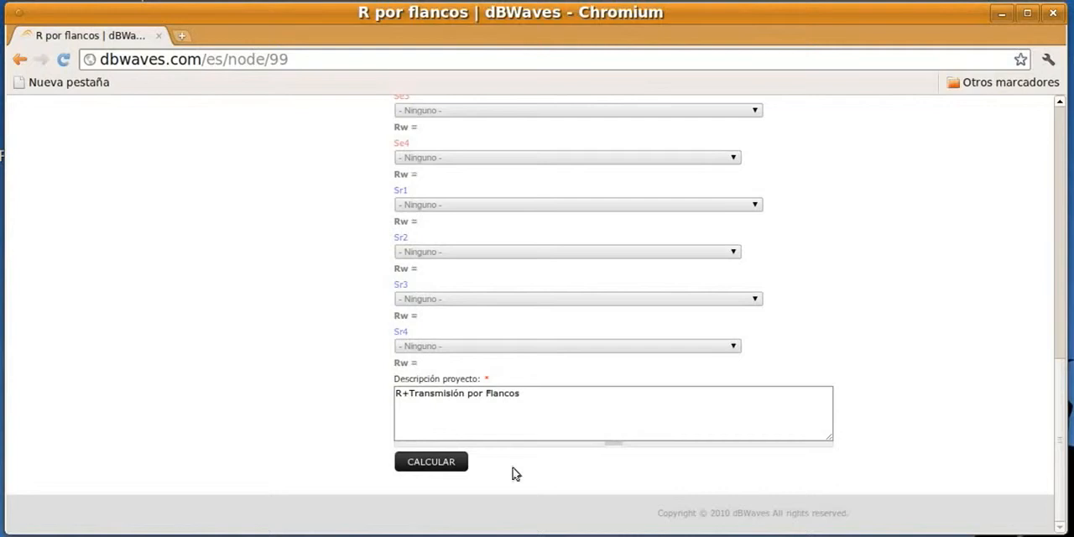
click(428, 462)
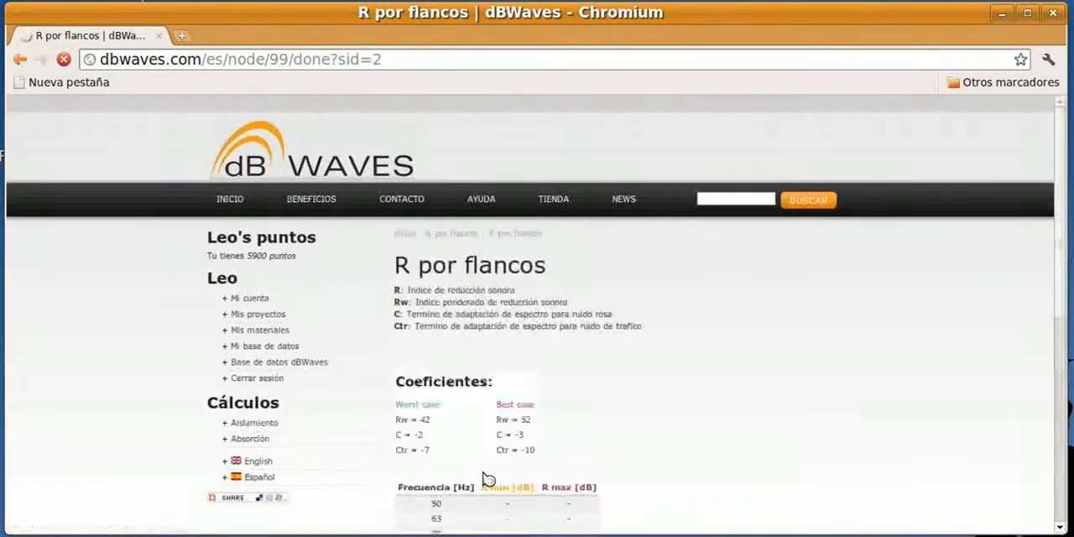
Examine the sound reduction graph, the worst and best case coefficients, and the R min and R max table by frequency
scroll(770, 340, down, 4)
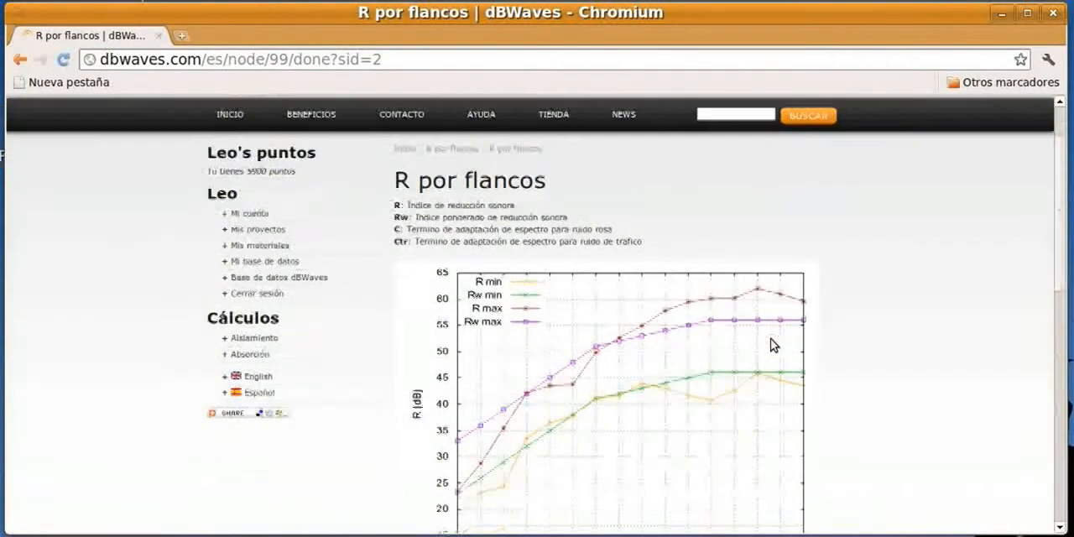
scroll(770, 345, down, 1)
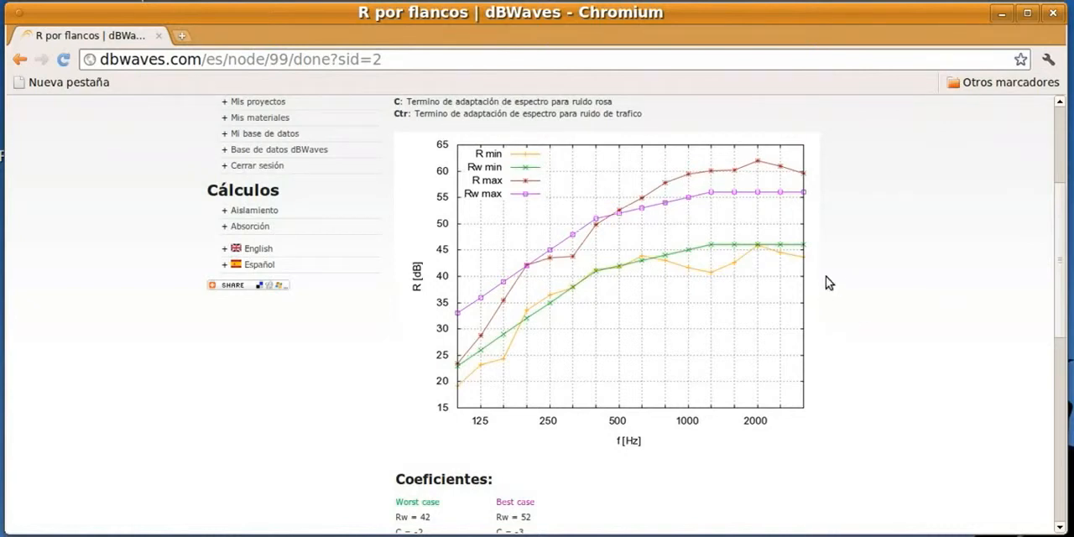
scroll(827, 282, down, 1)
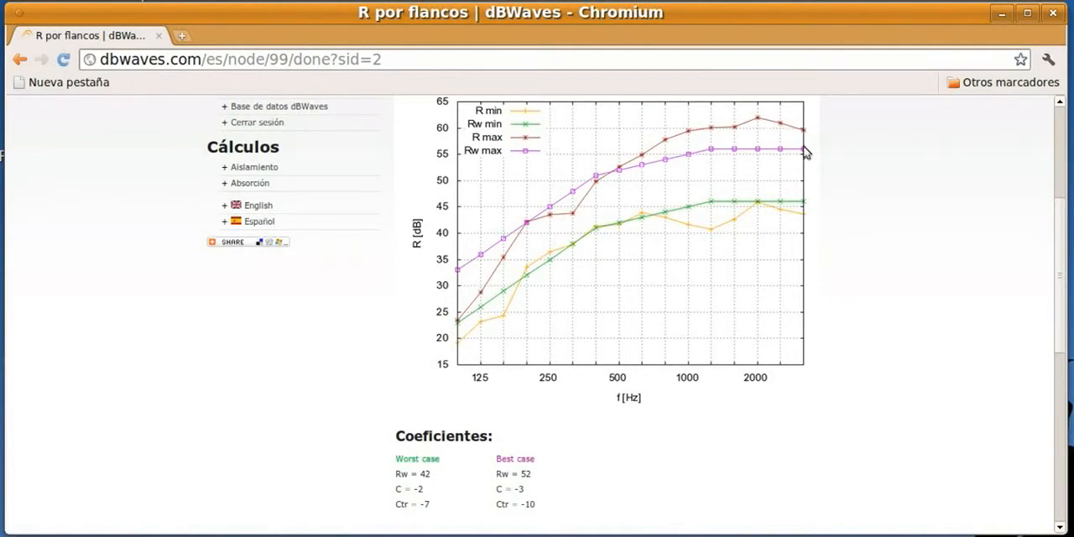
scroll(674, 208, down, 1)
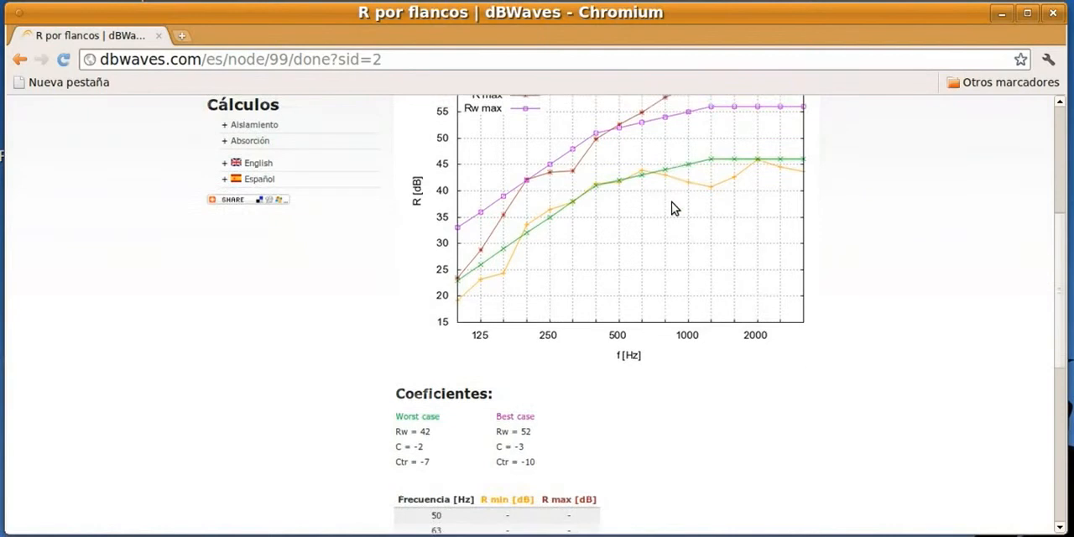
scroll(671, 208, down, 5)
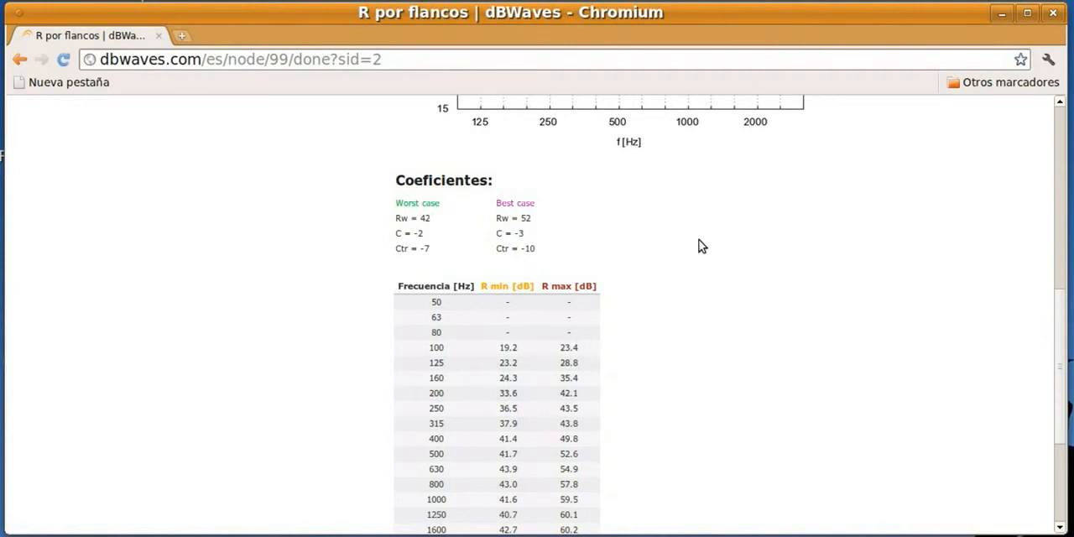
scroll(701, 246, down, 1)
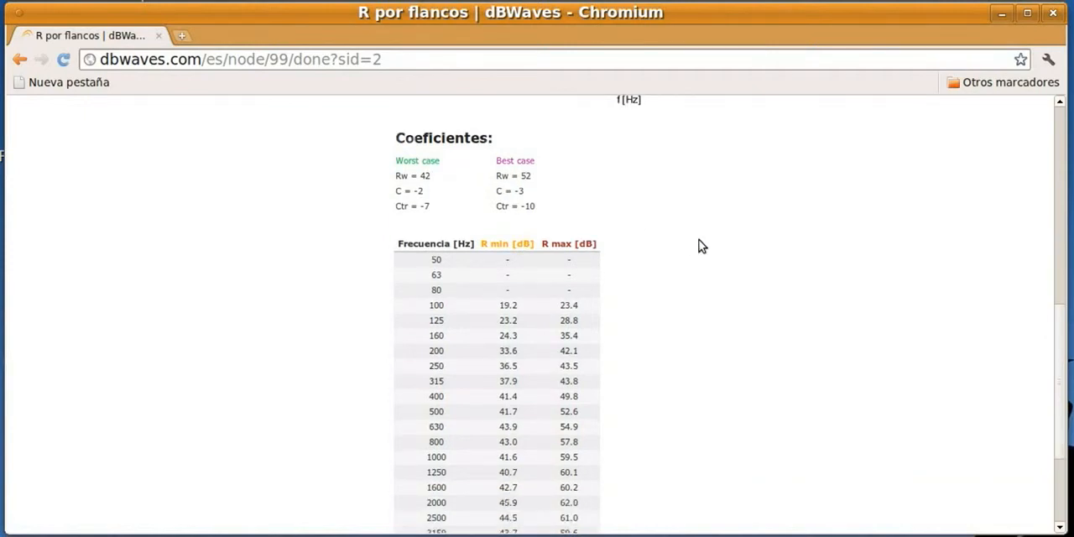
scroll(701, 245, down, 3)
scroll(699, 244, up, 1)
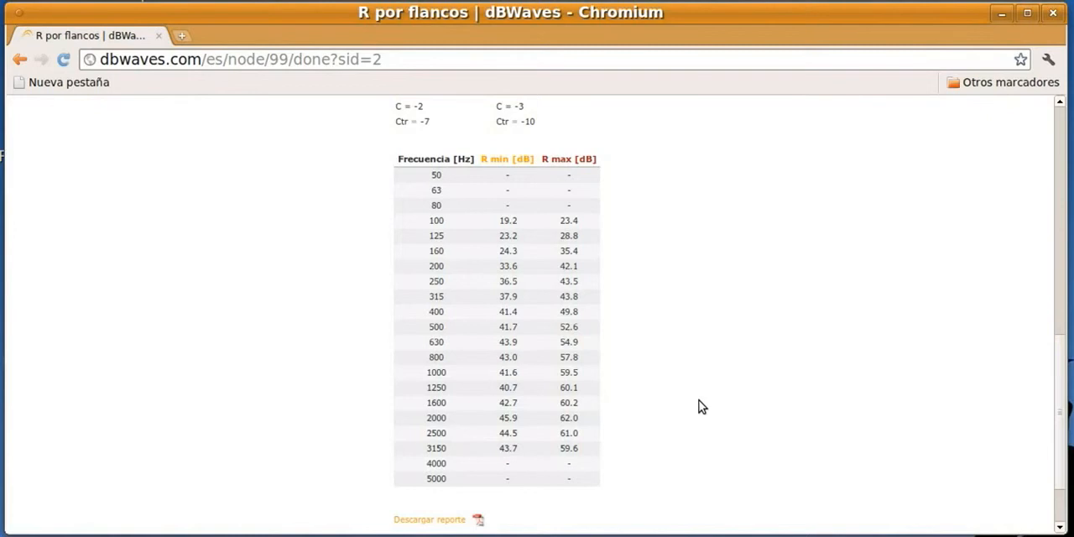
scroll(702, 407, down, 1)
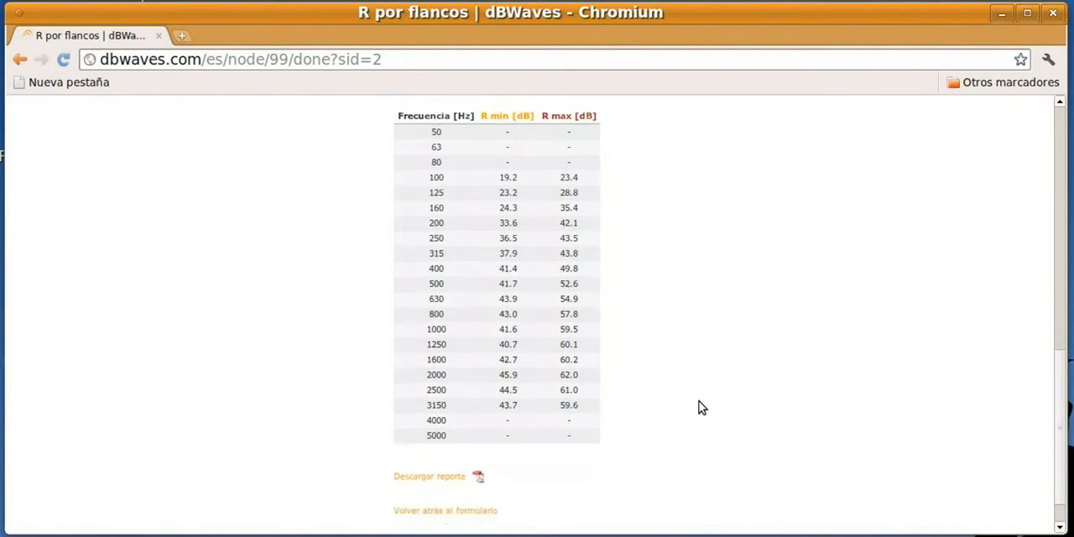
scroll(702, 406, down, 1)
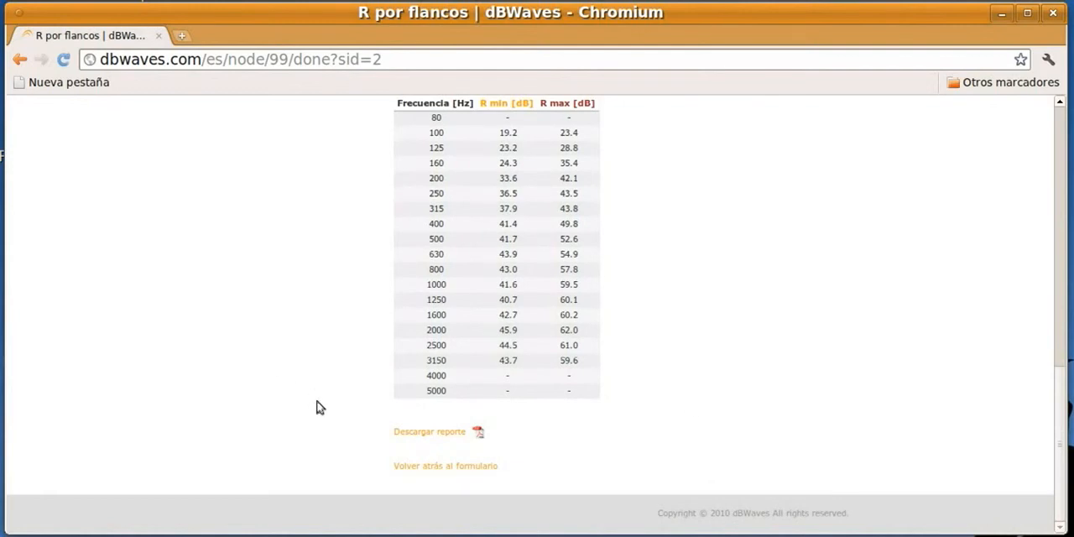
Download the calculation report as a PDF and open the downloaded file
click(449, 431)
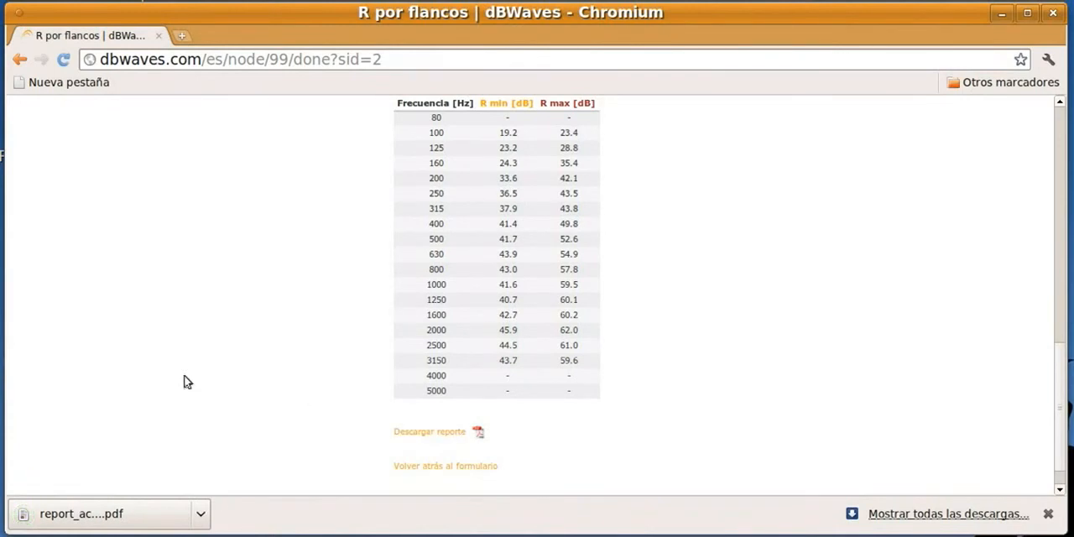
click(80, 514)
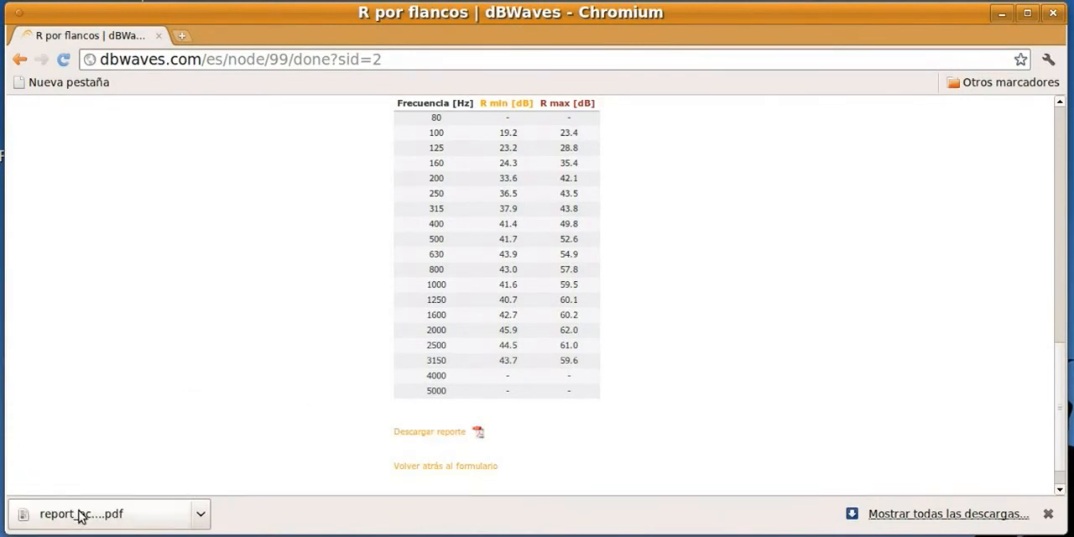